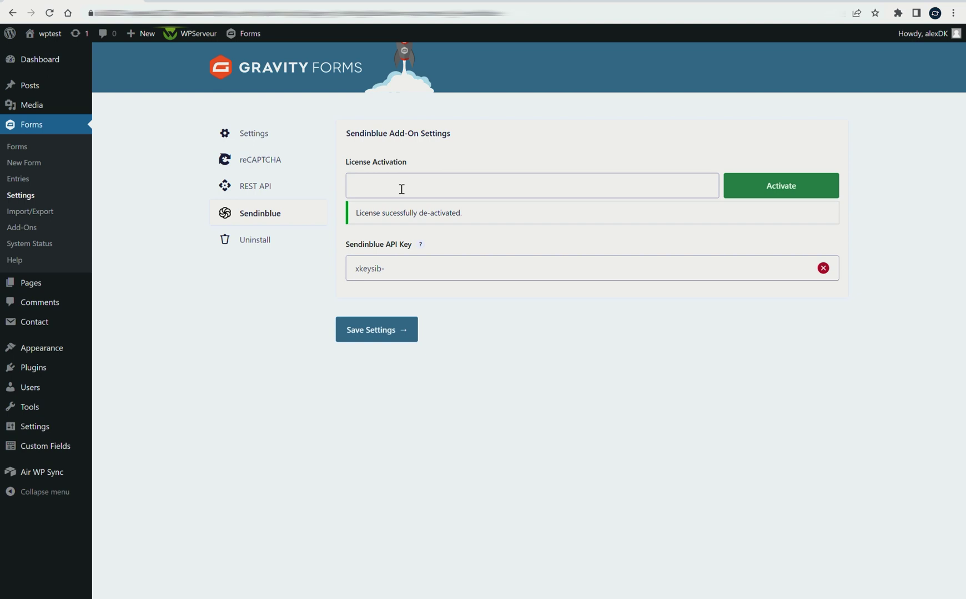
Step: Enter the licence key for the Sendinblue add-on and activate it
click(402, 190)
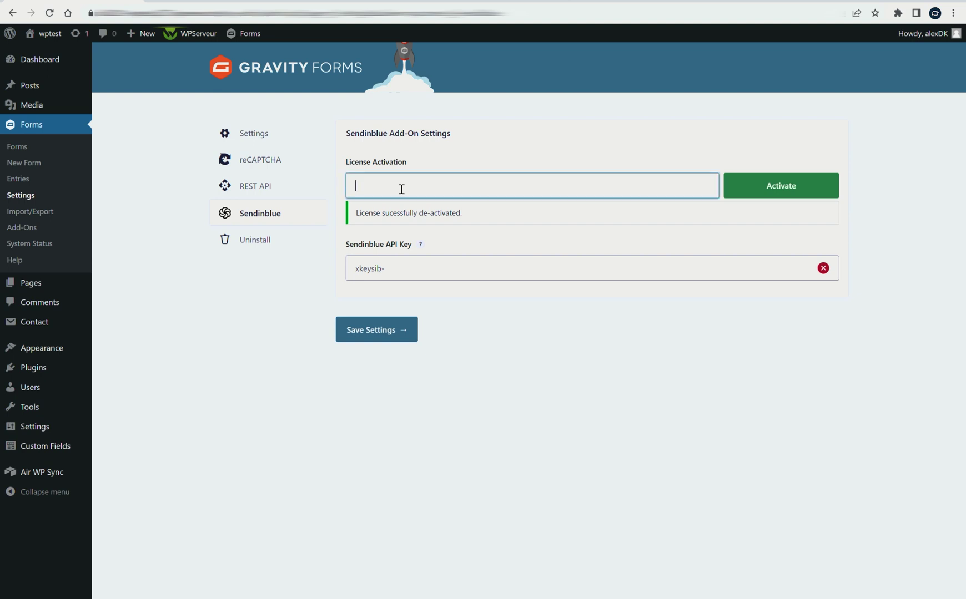
key(ctrl+v)
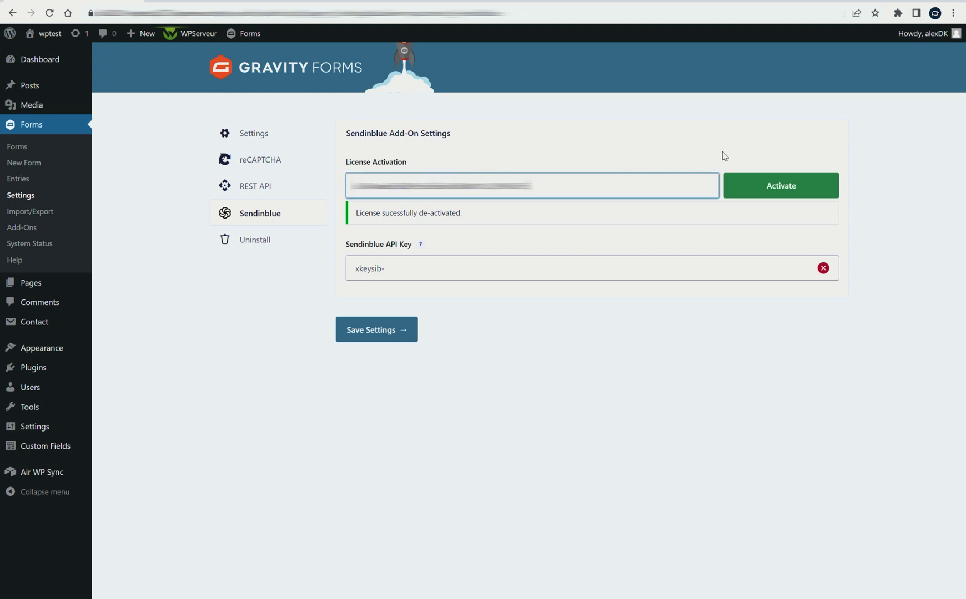
click(755, 188)
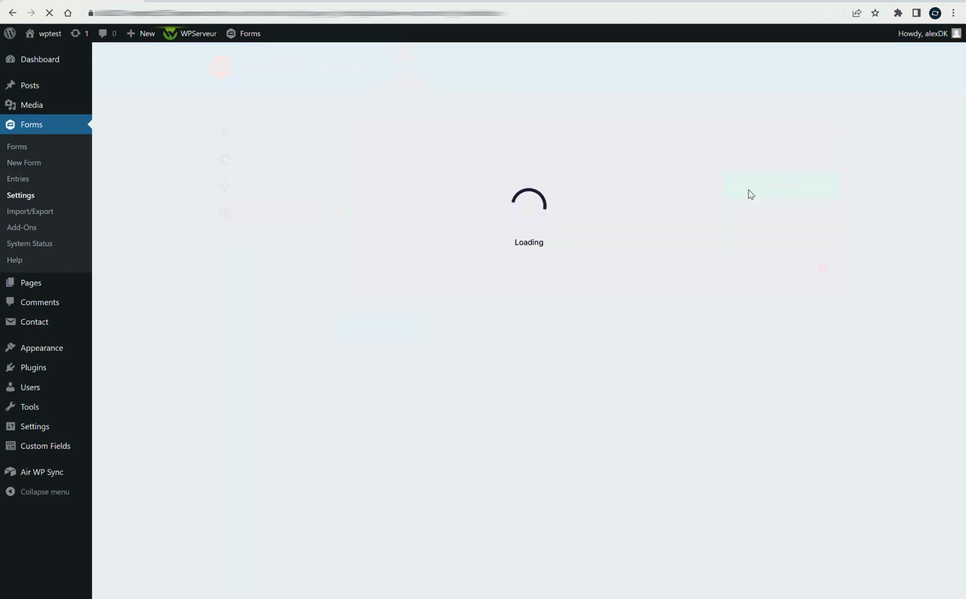
Step: Go to Sendinblue's SMTP & API page from the API key help, generate a key named Test API Key and copy it
click(358, 270)
mouse_move(421, 245)
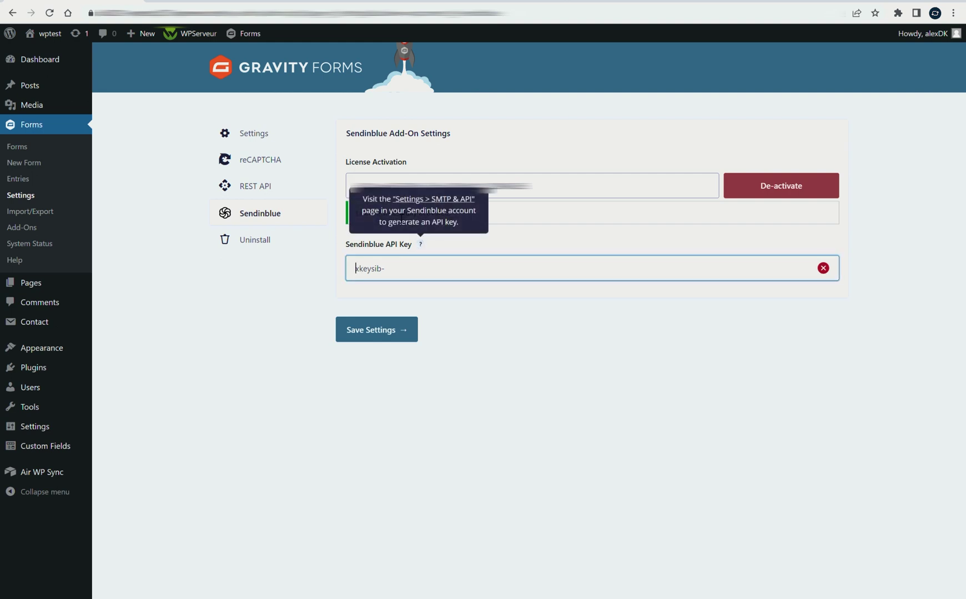
click(448, 199)
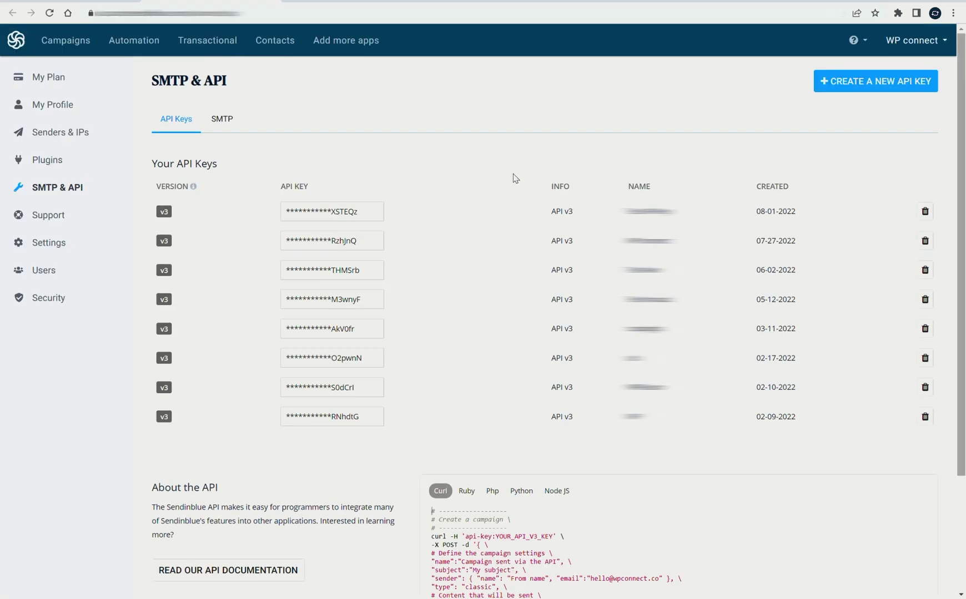
click(871, 84)
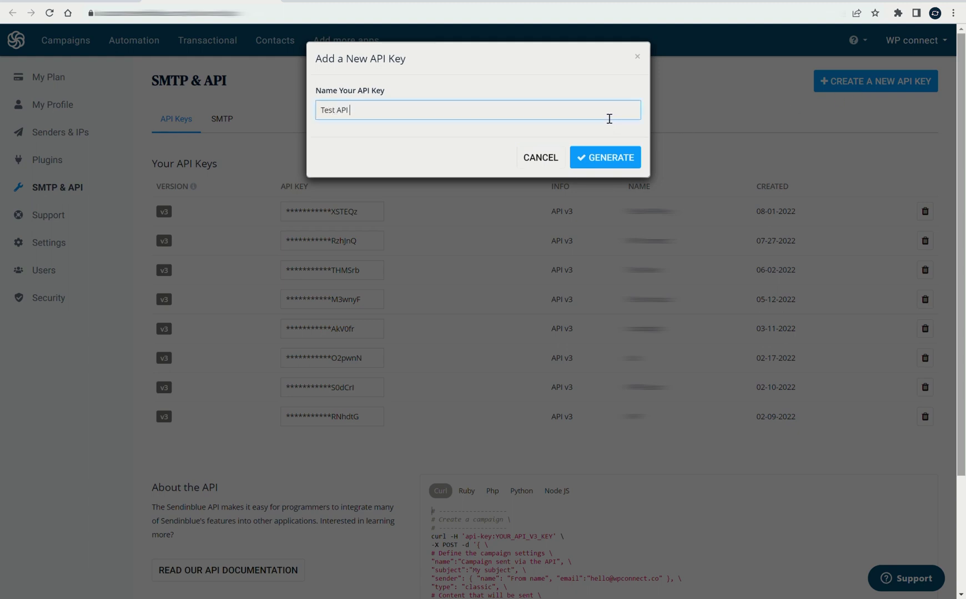
click(598, 156)
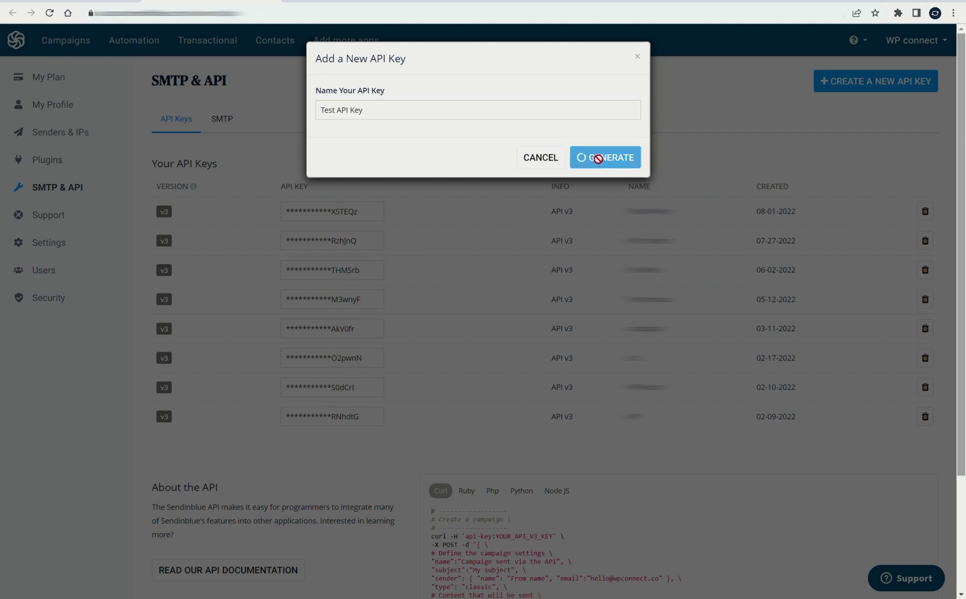
click(604, 128)
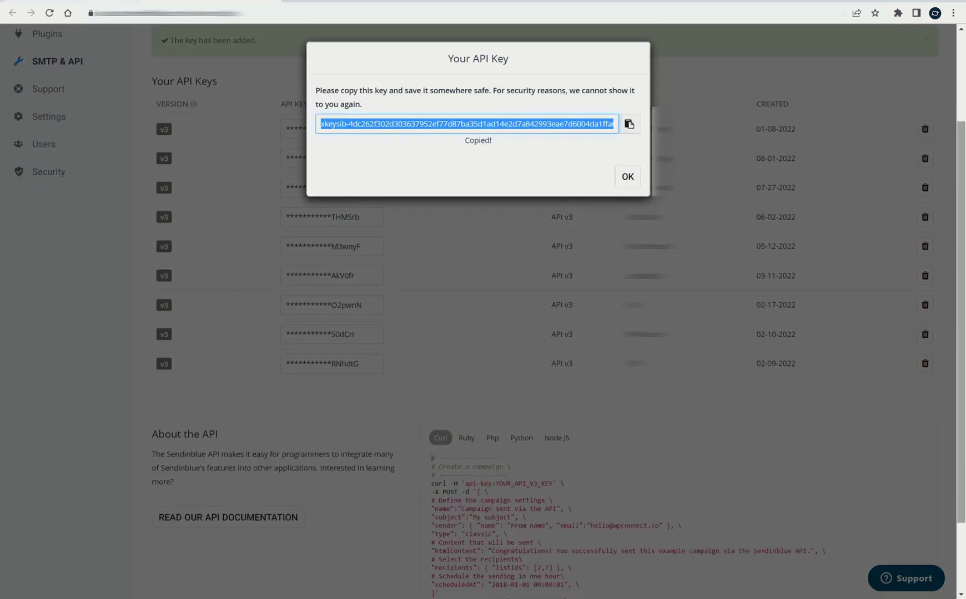
Step: Return to the Gravity Forms add-on settings, paste the Sendinblue API key and save the settings
click(72, 2)
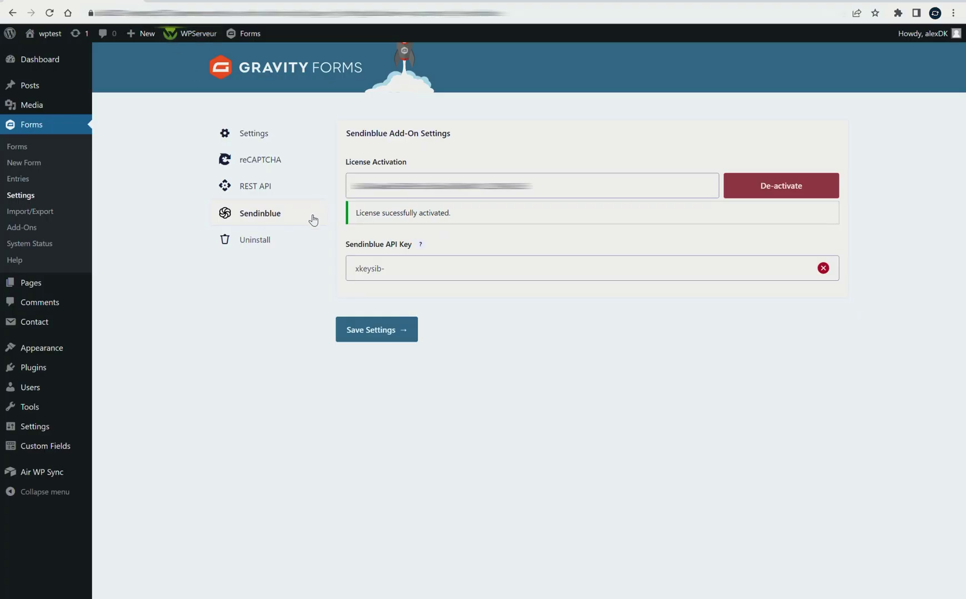
click(374, 270)
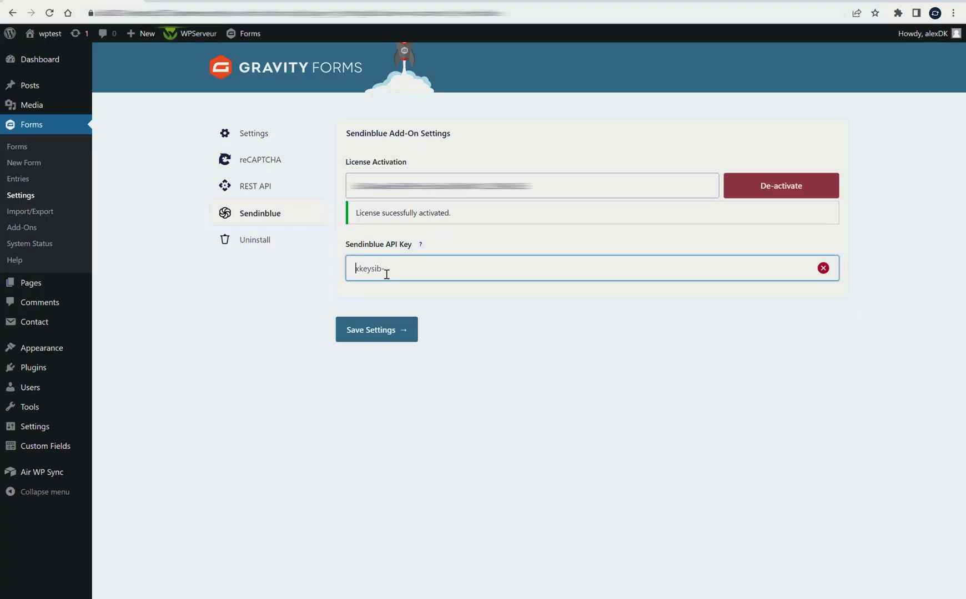
key(ctrl+v)
click(403, 330)
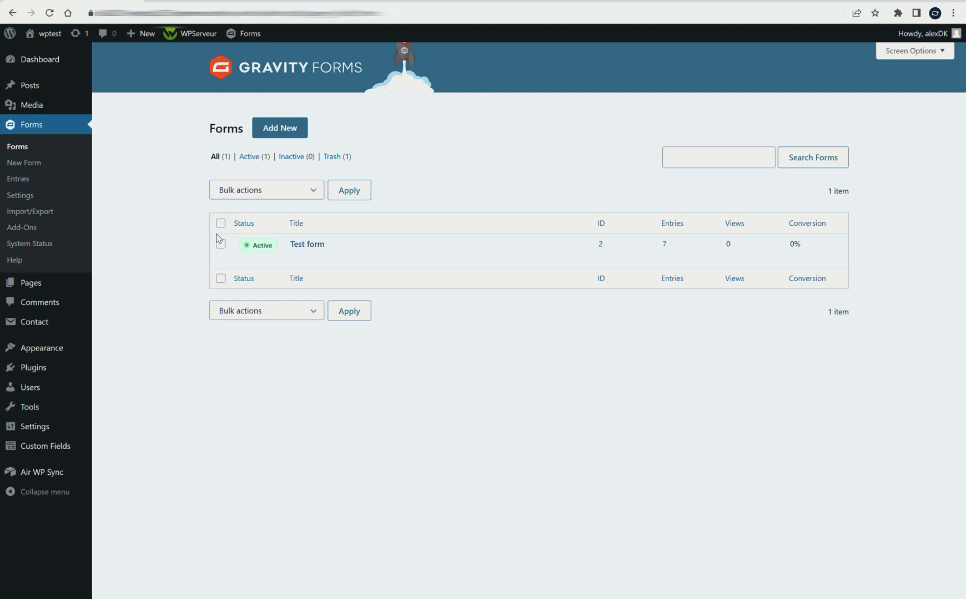
Step: Open Test form in the form editor and save the form
click(298, 259)
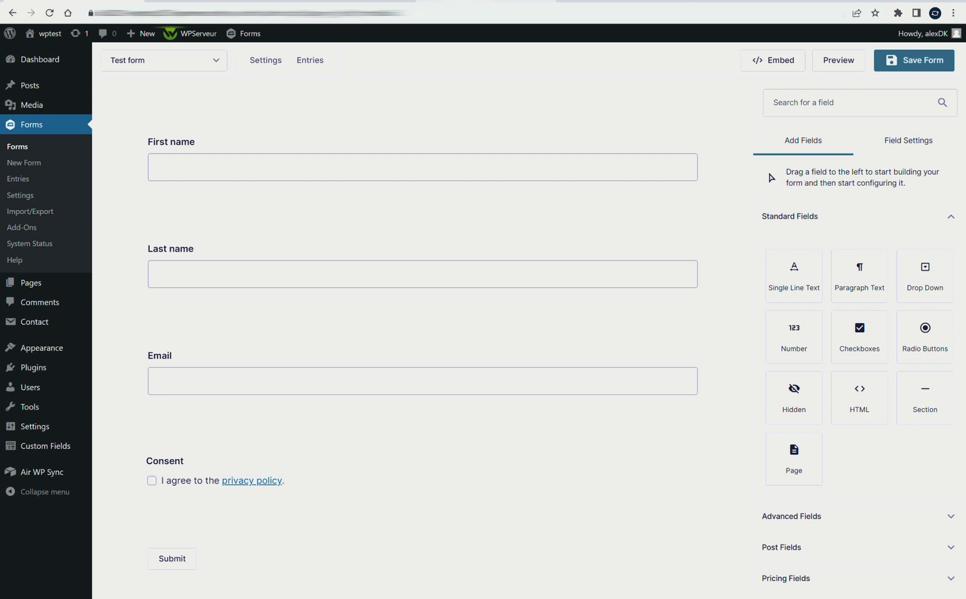
click(486, 1)
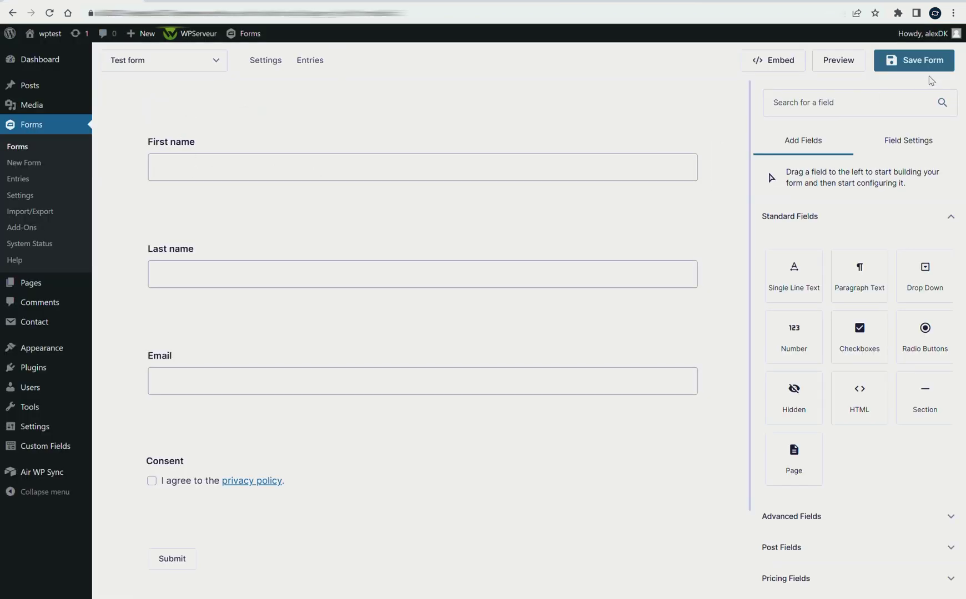
click(900, 61)
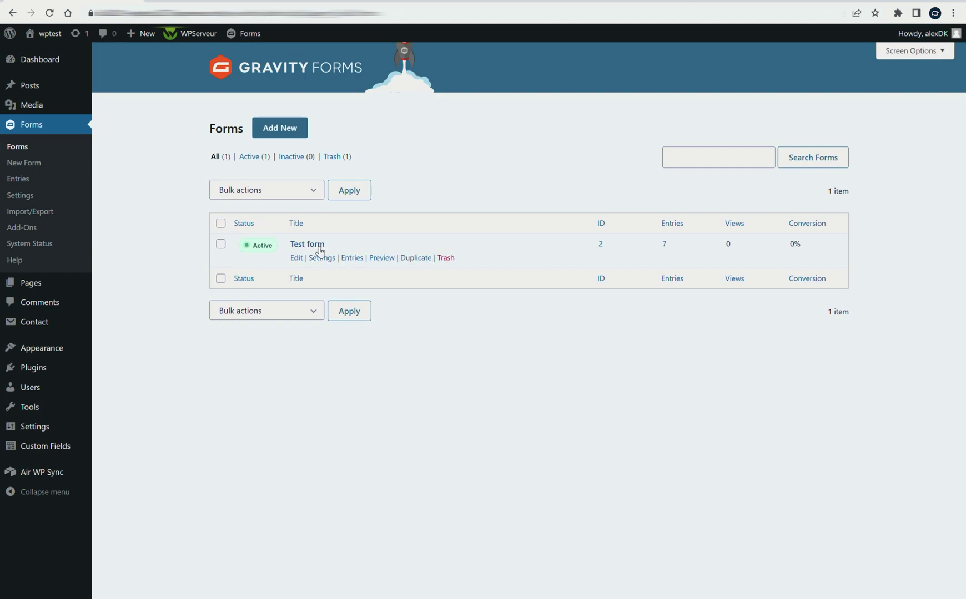
Step: Create a Sendinblue feed in Test form's settings and name it Test feed
mouse_move(323, 259)
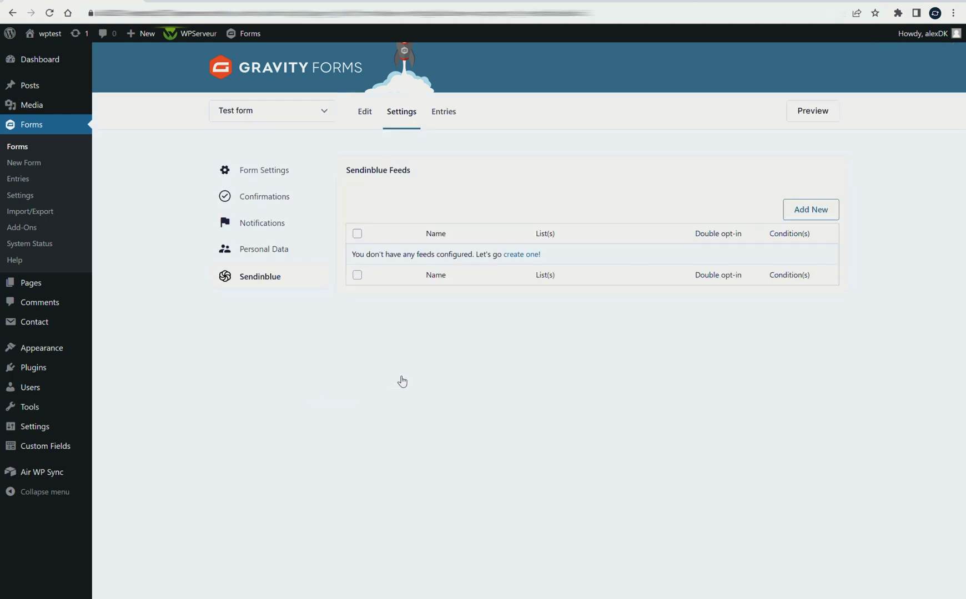
drag(344, 173, 416, 179)
click(413, 181)
click(521, 259)
click(399, 222)
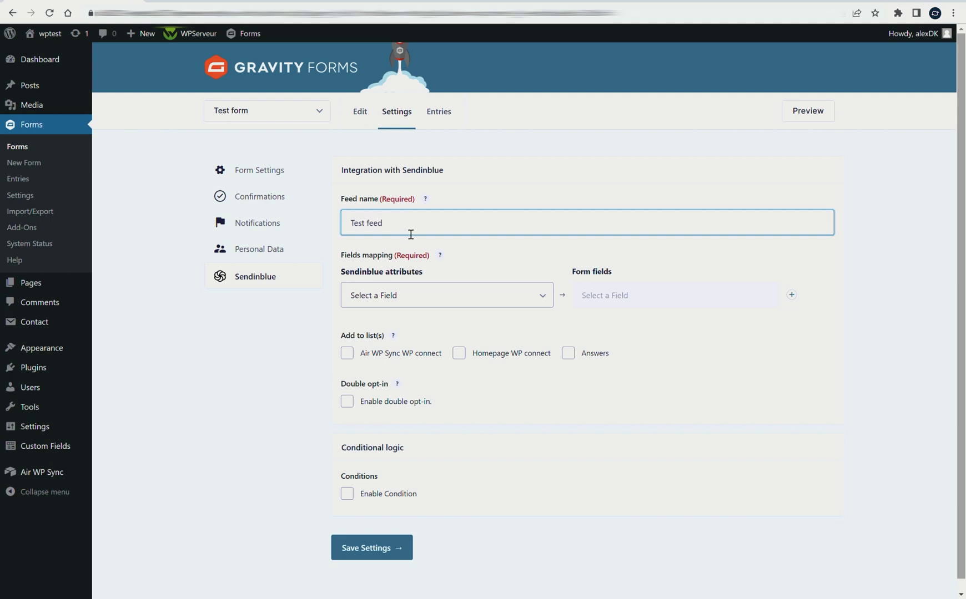
click(746, 277)
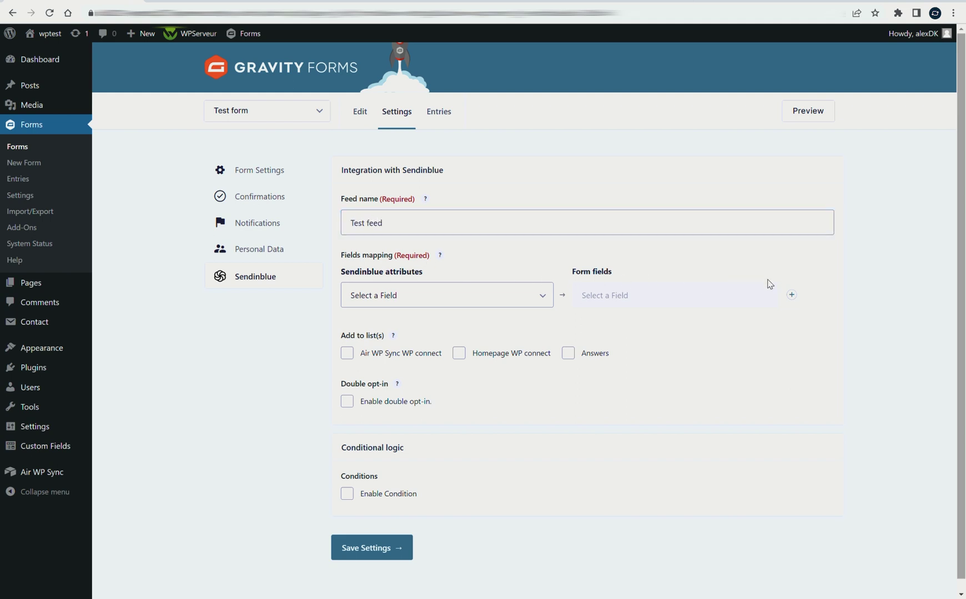
Step: Add two more field mapping rows and set the Sendinblue attributes to E-mail address, NOM and PRENOM
click(792, 295)
click(792, 295)
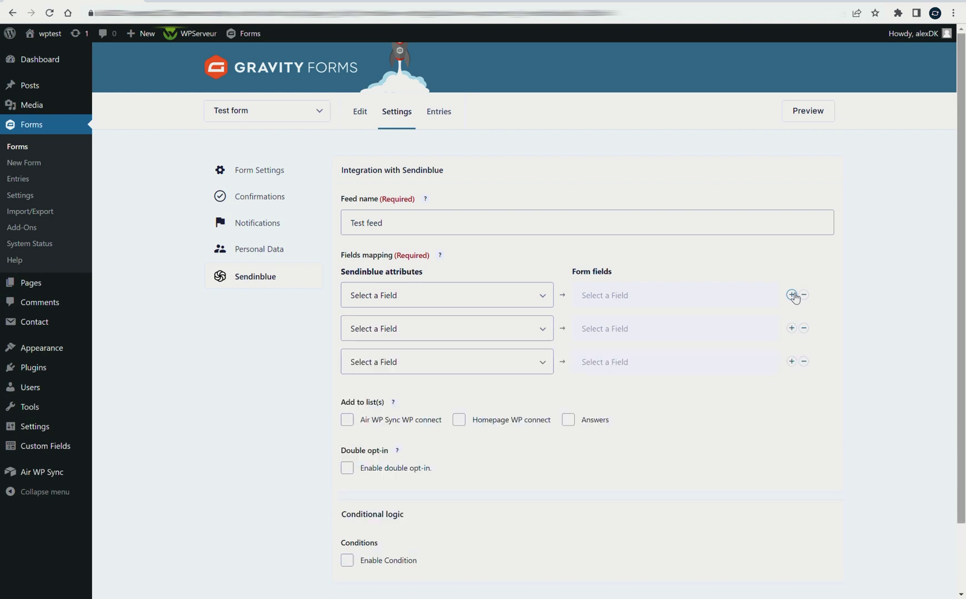
click(451, 295)
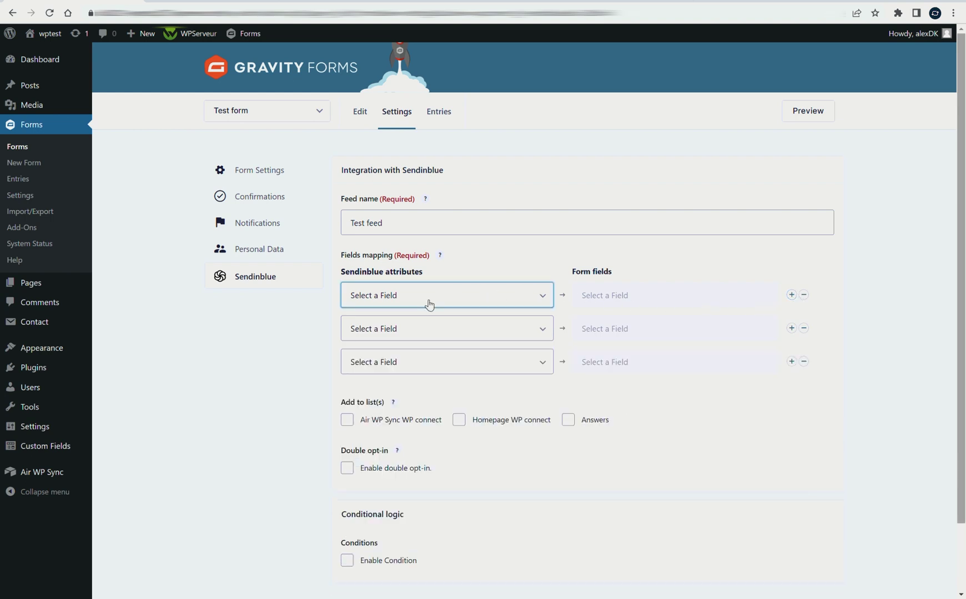
click(398, 329)
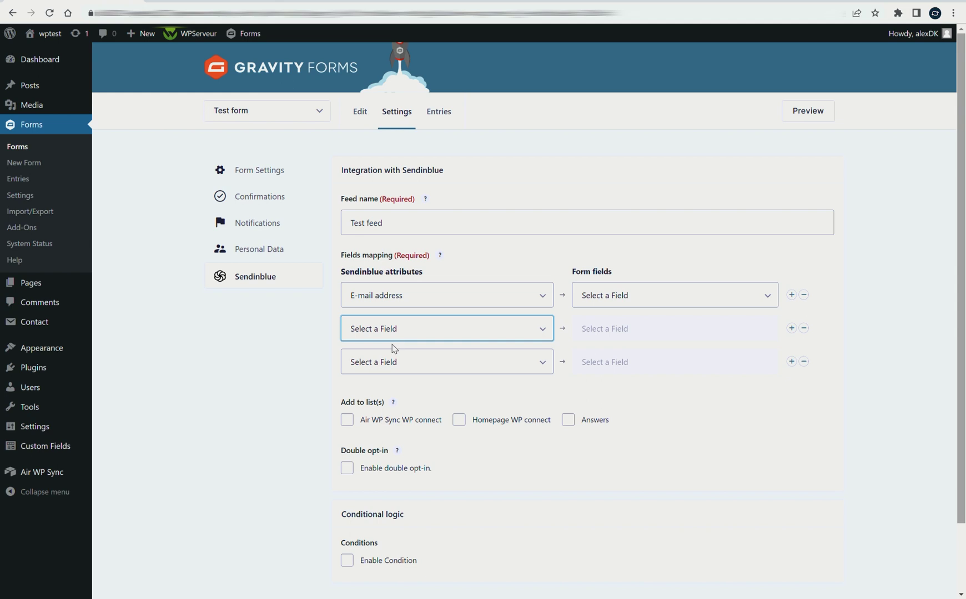
click(393, 370)
click(394, 416)
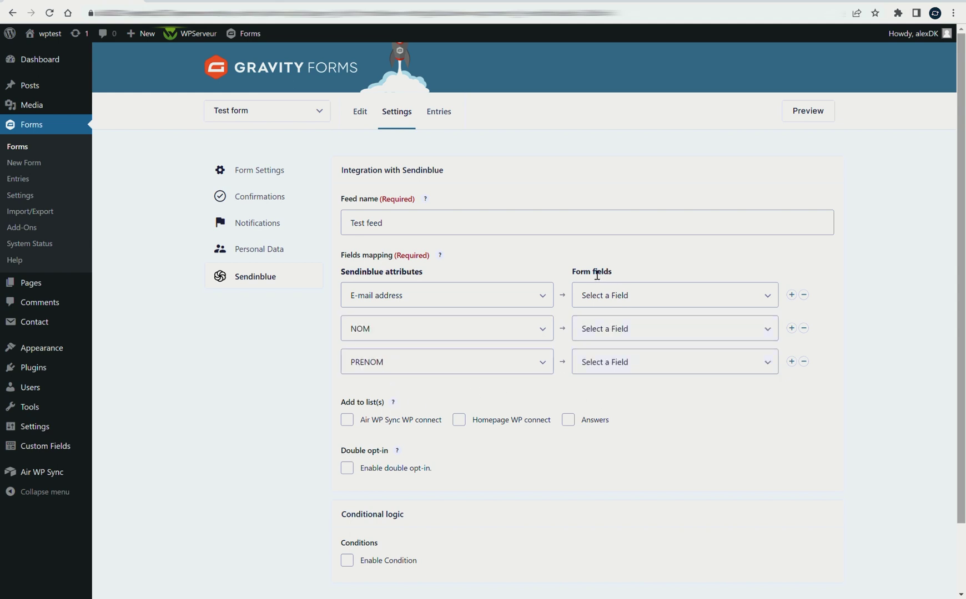
Step: Map E-mail address to the Email form field, NOM to Last name and PRENOM to First name
click(622, 295)
click(625, 333)
click(633, 386)
click(634, 371)
click(636, 306)
click(639, 358)
click(631, 334)
click(626, 358)
click(618, 408)
click(682, 401)
Step: Set the feed to add new contacts to the Answers list
drag(335, 404, 390, 404)
click(398, 398)
click(571, 422)
mouse_move(396, 403)
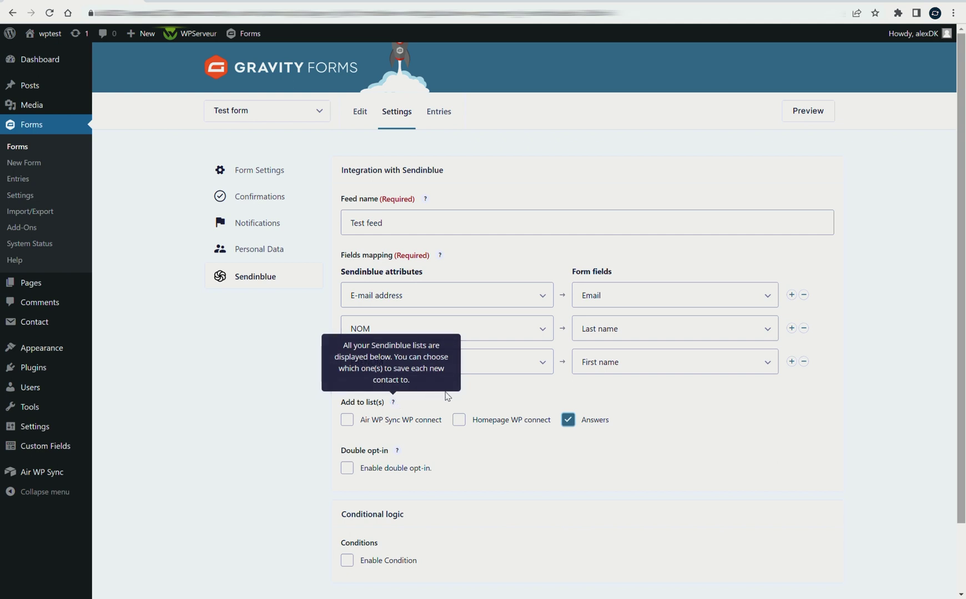
Step: Enable a condition matching any rule, require First name to be the test contact's first name, and save the feed
scroll(521, 444, down, 2)
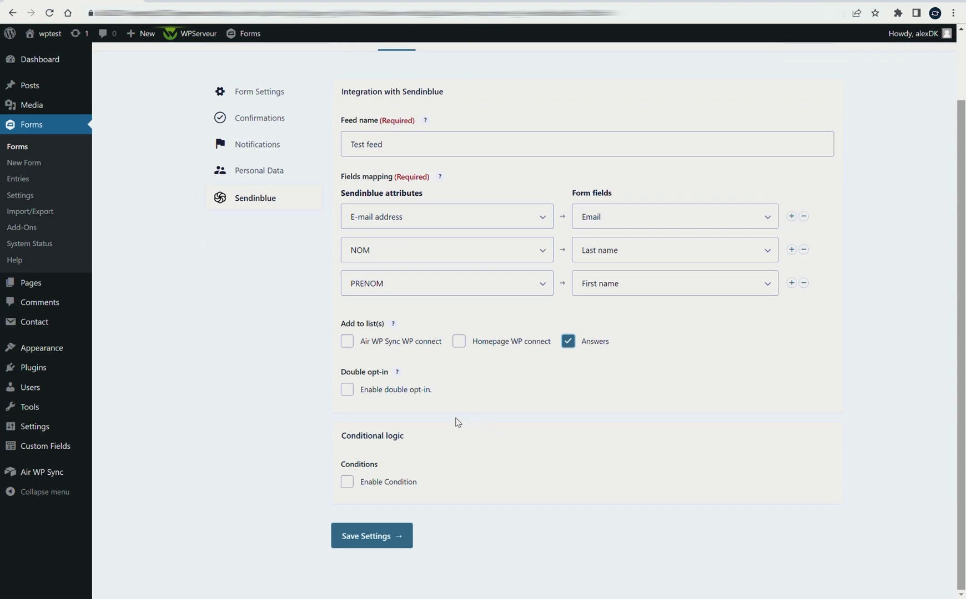
click(347, 482)
scroll(459, 436, down, 2)
click(502, 436)
click(494, 465)
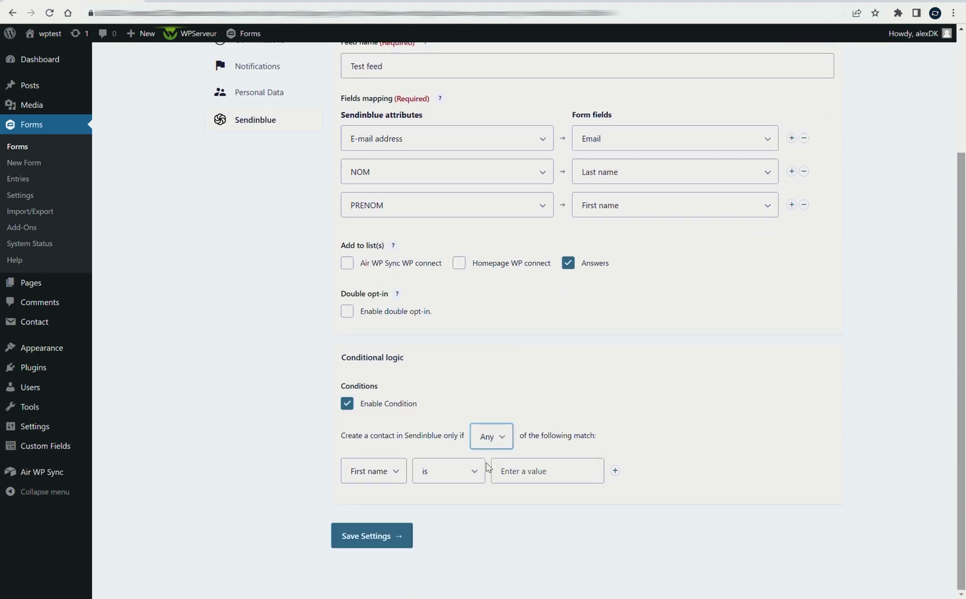
click(526, 466)
text(Jack)
click(498, 515)
click(370, 540)
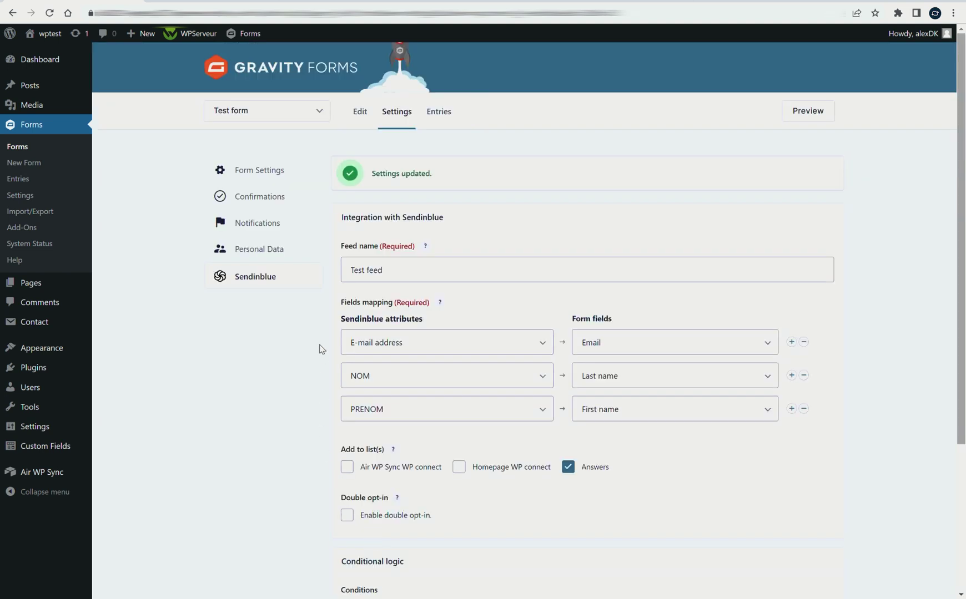
click(301, 278)
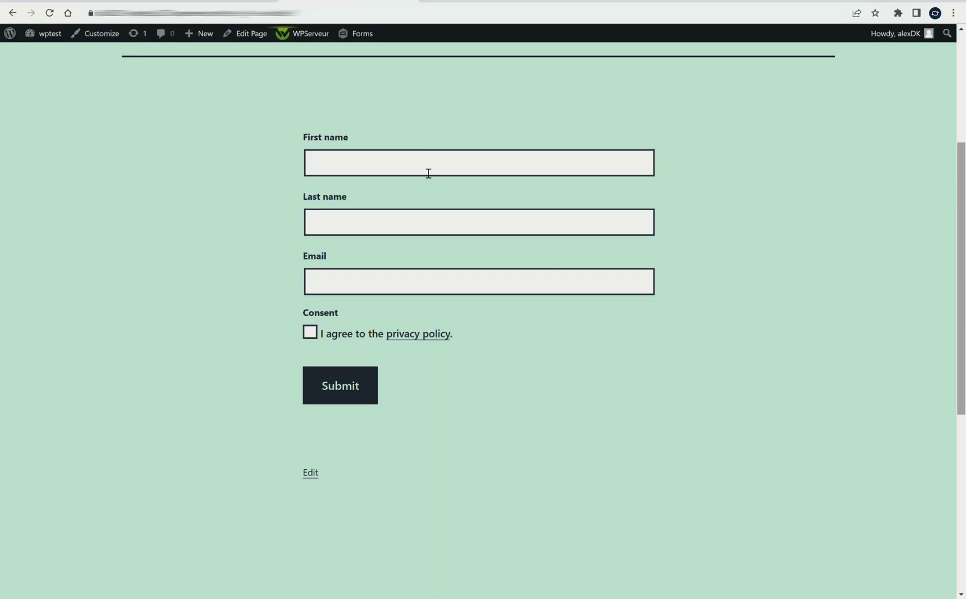
Step: Fill in the published form with the test contact's first name, last name and e-mail, accept the privacy policy and submit it
click(427, 174)
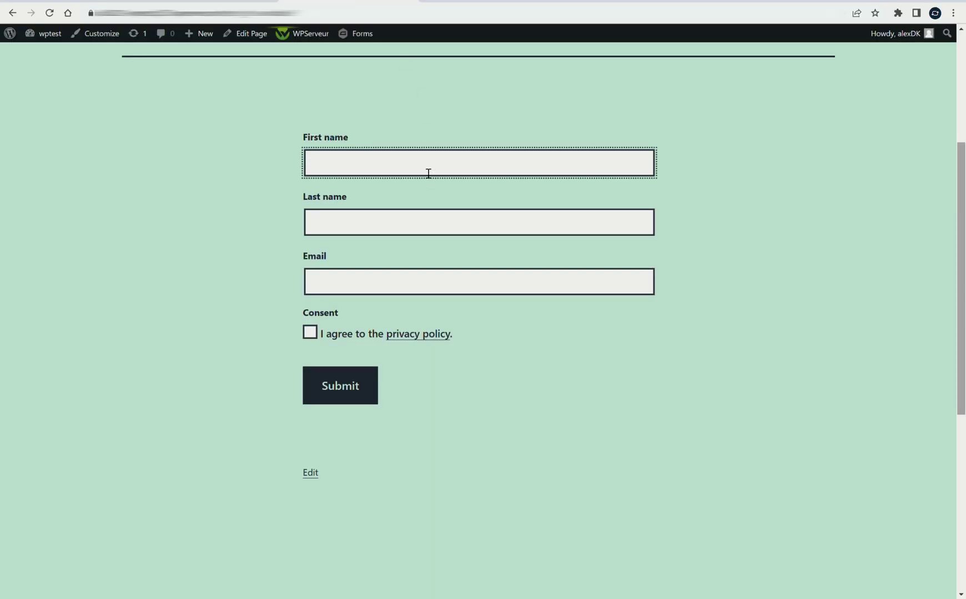
text(Jack)
key(Tab)
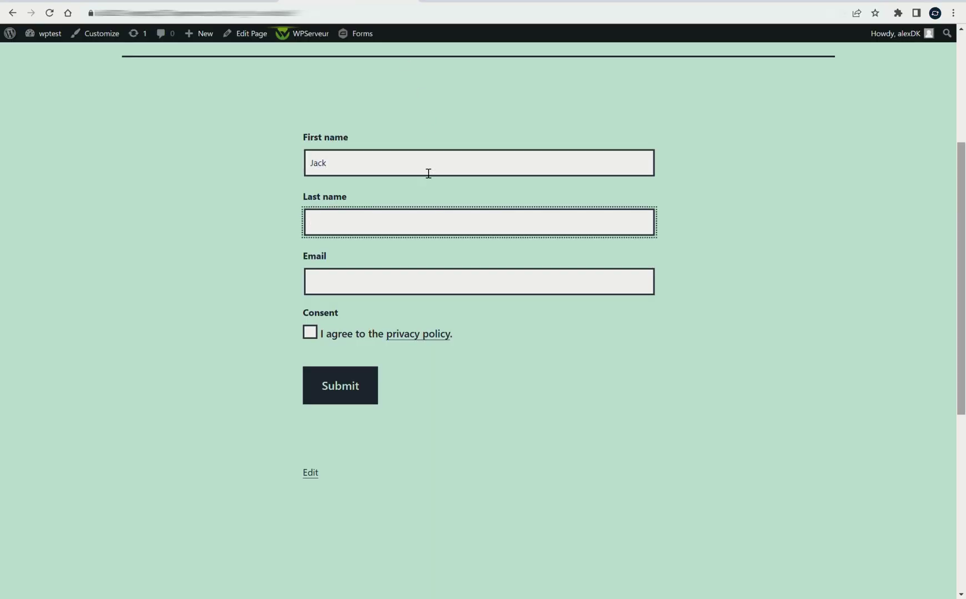
key(Tab)
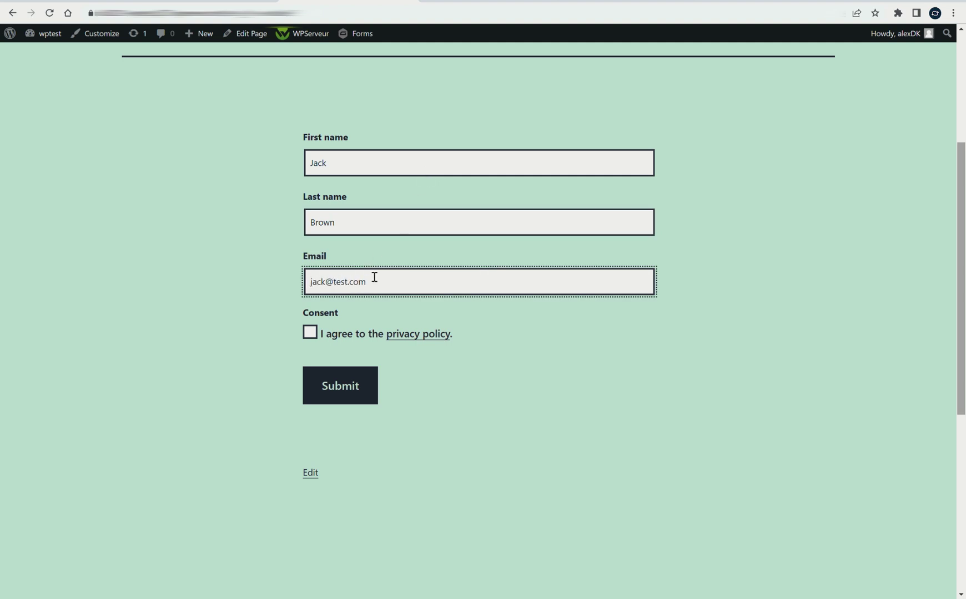
click(265, 329)
click(310, 333)
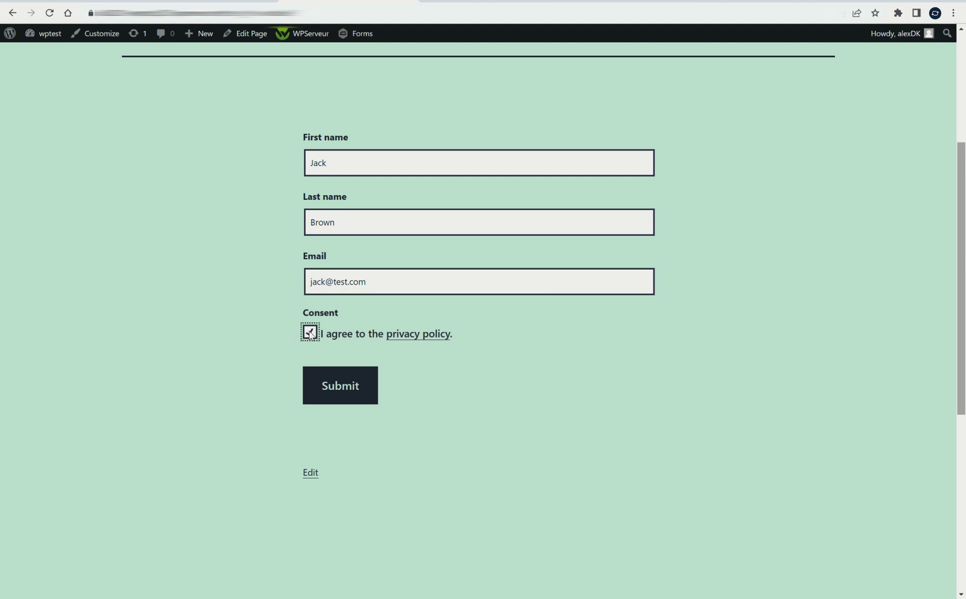
click(329, 385)
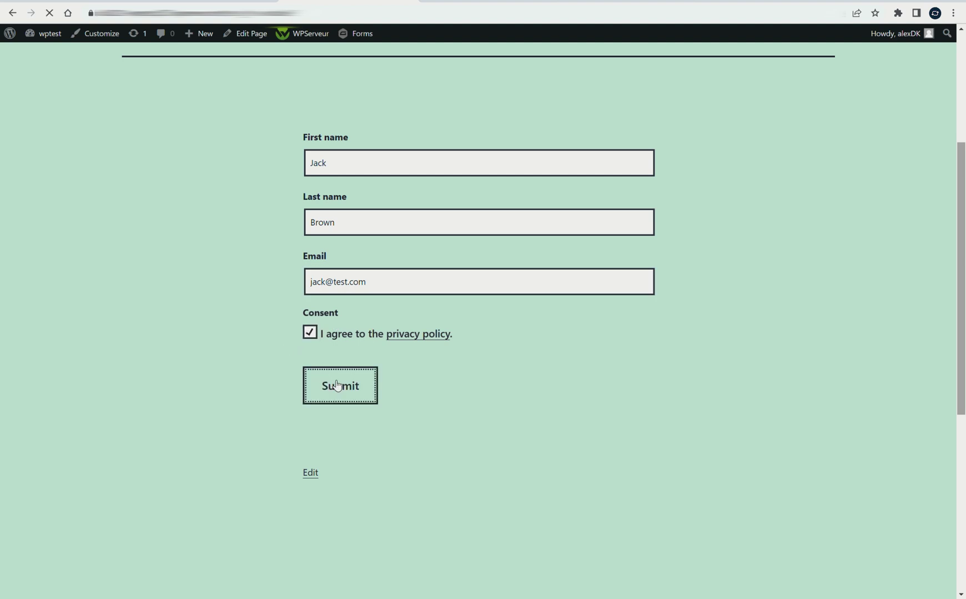
Step: Read the form's confirmation message, and refresh the Answers contact list in Sendinblue
drag(311, 374, 440, 374)
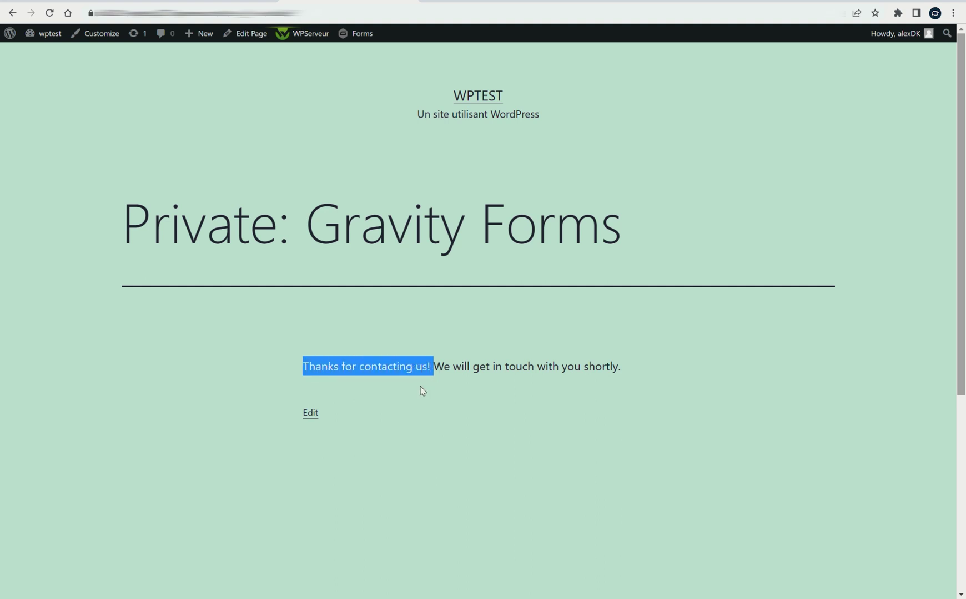
click(420, 387)
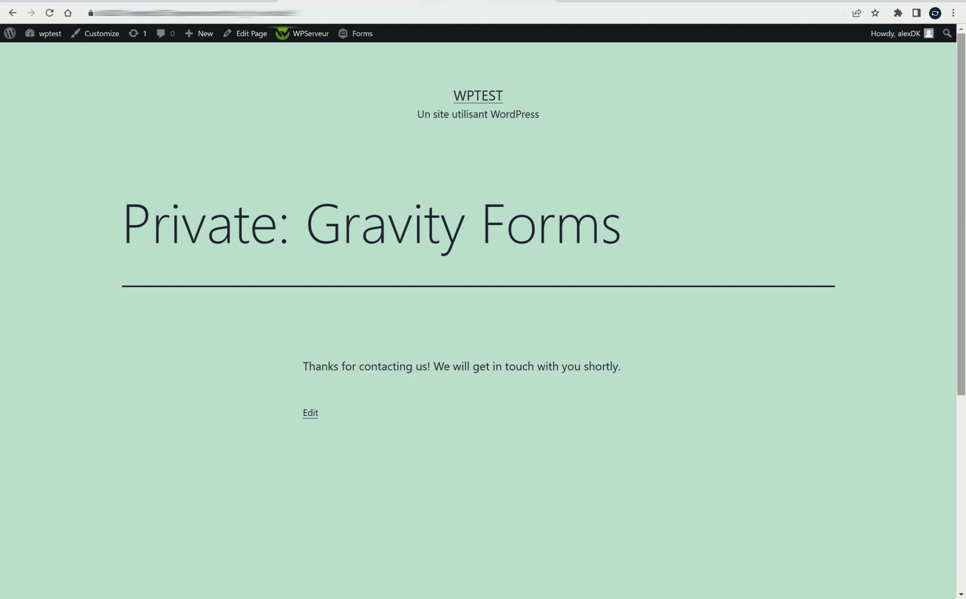
key(ctrl+Tab)
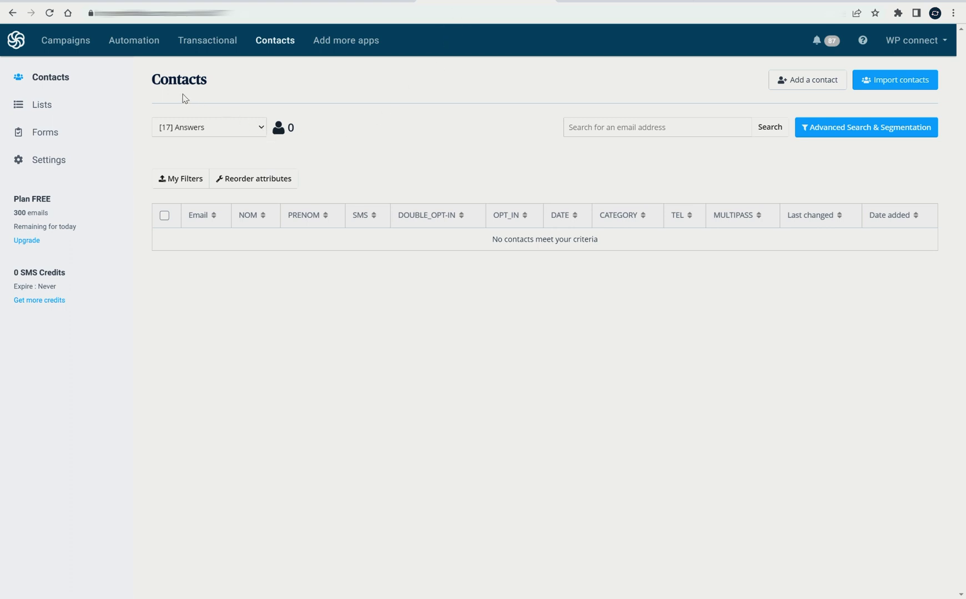
click(50, 13)
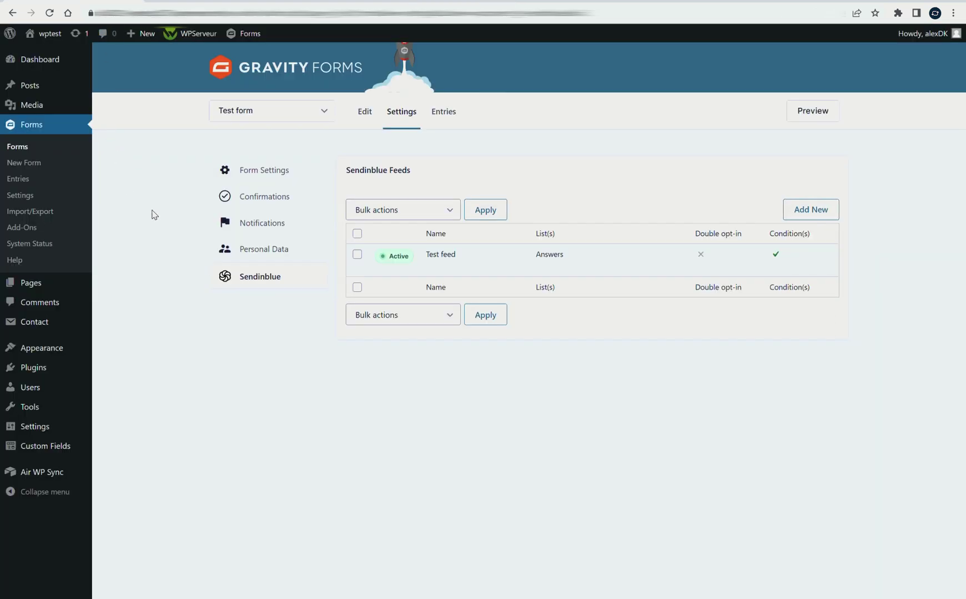
Step: Open the submitted Test form entry's details in Gravity Forms and check its Sendinblue status note
click(63, 183)
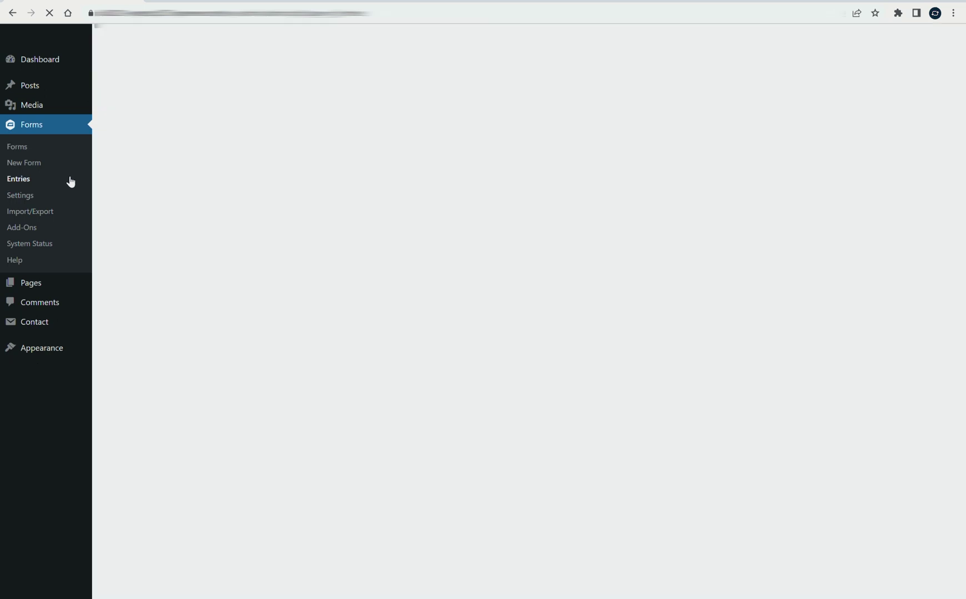
mouse_move(261, 264)
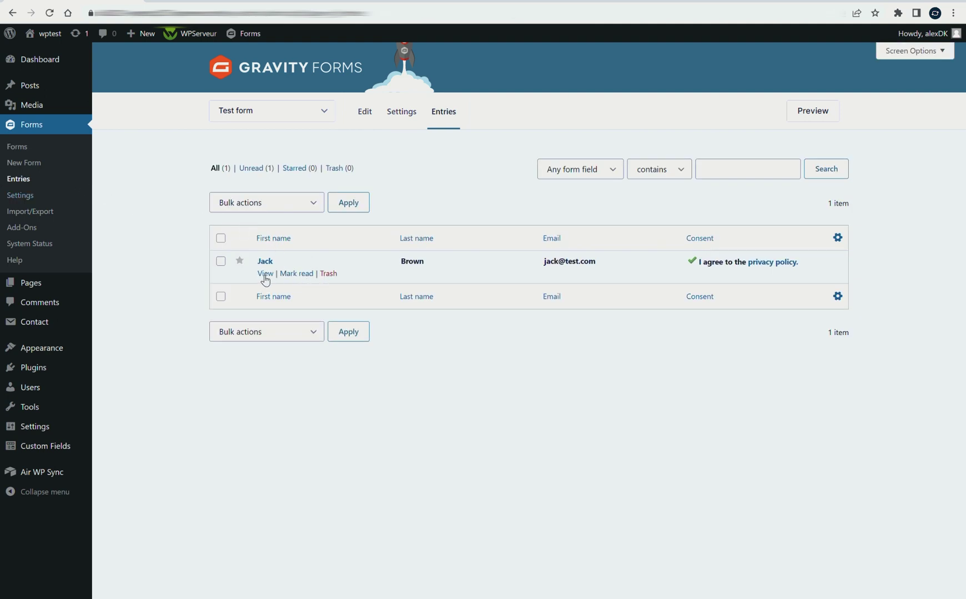
click(265, 278)
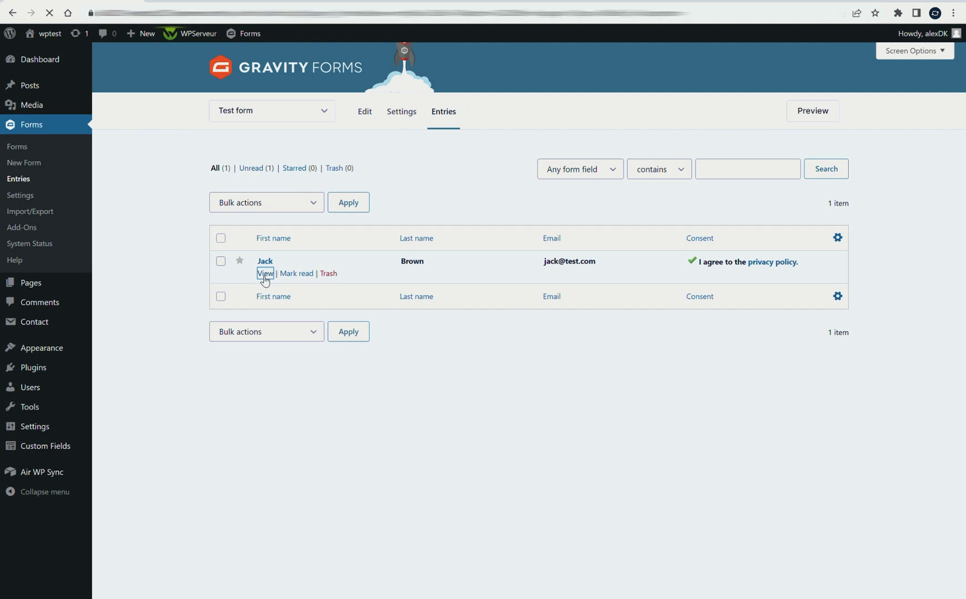
scroll(321, 285, down, 3)
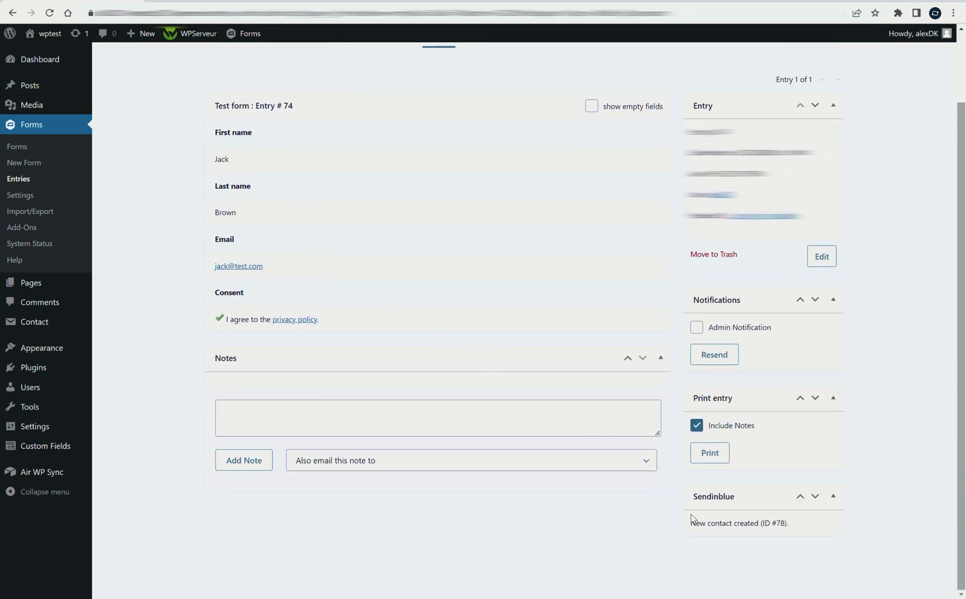
drag(690, 527, 769, 530)
click(769, 530)
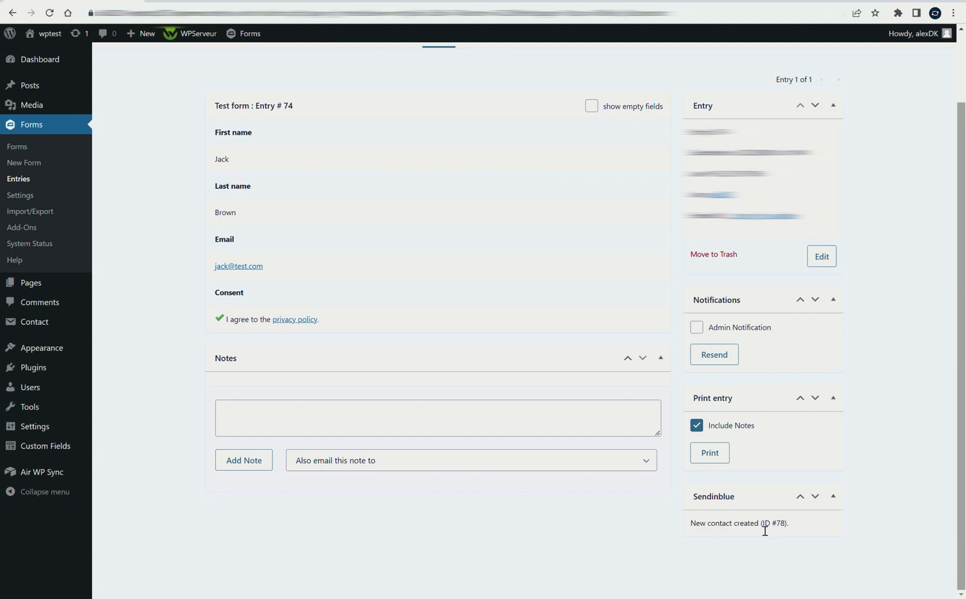